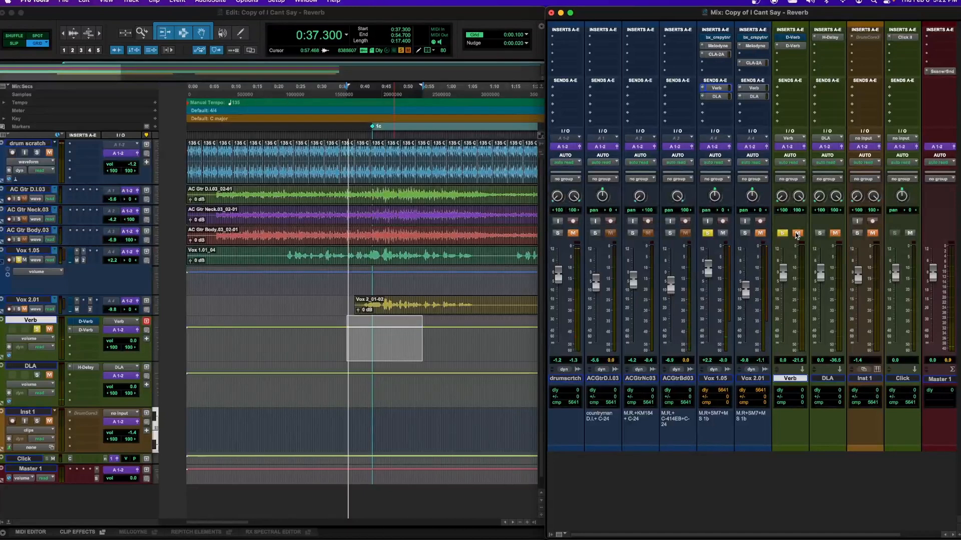
# Step: Compare the dry and reverberated lead vocal by toggling the Verb track's mute while the selected section plays
pyautogui.press('space')
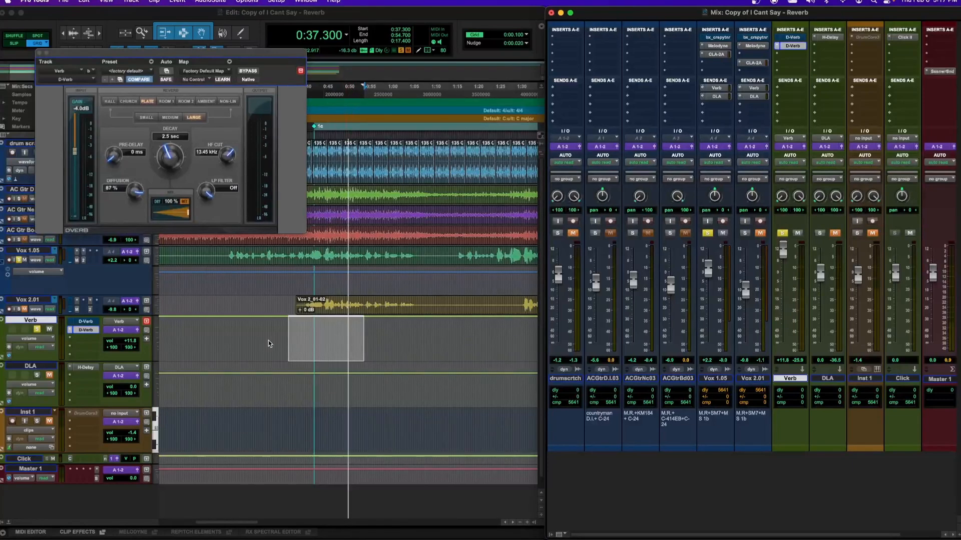
pyautogui.click(798, 233)
pyautogui.press('space')
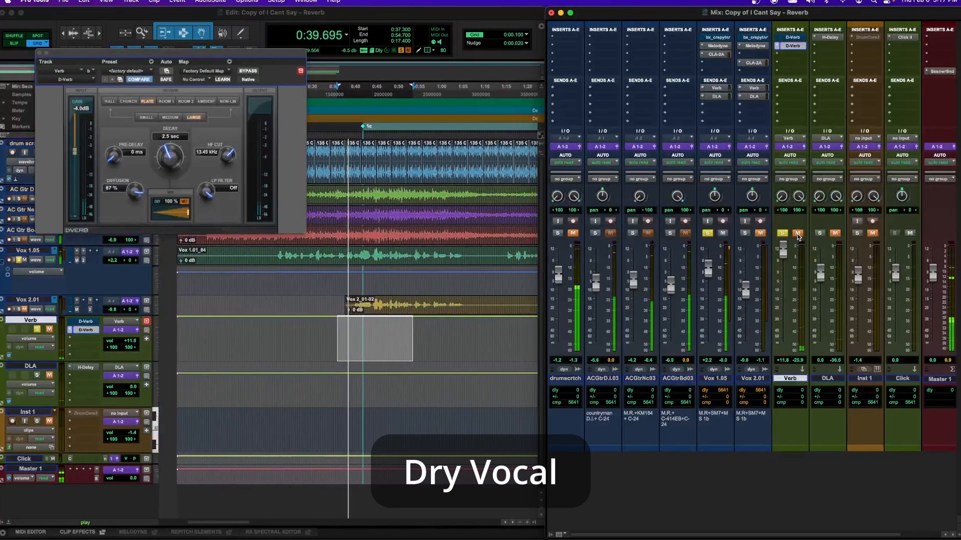
pyautogui.click(798, 233)
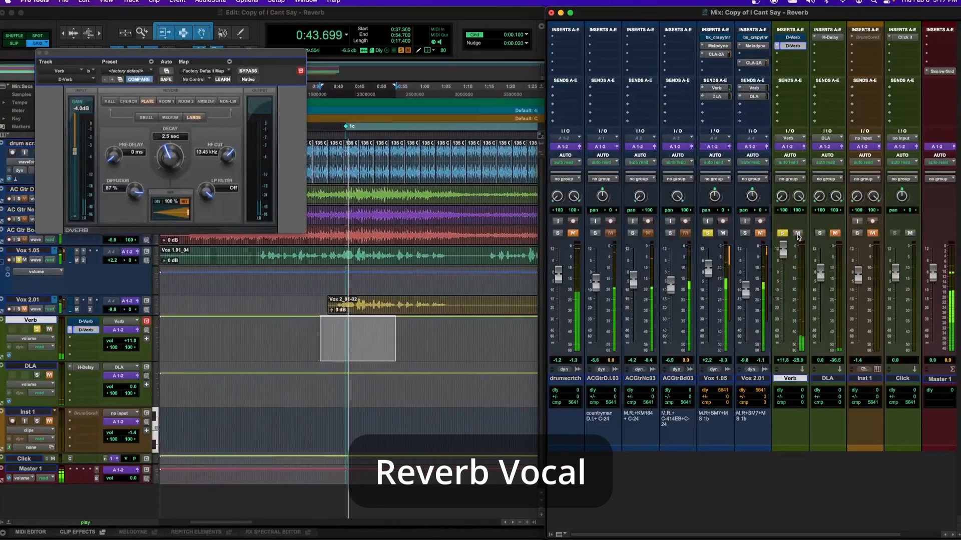
pyautogui.click(797, 233)
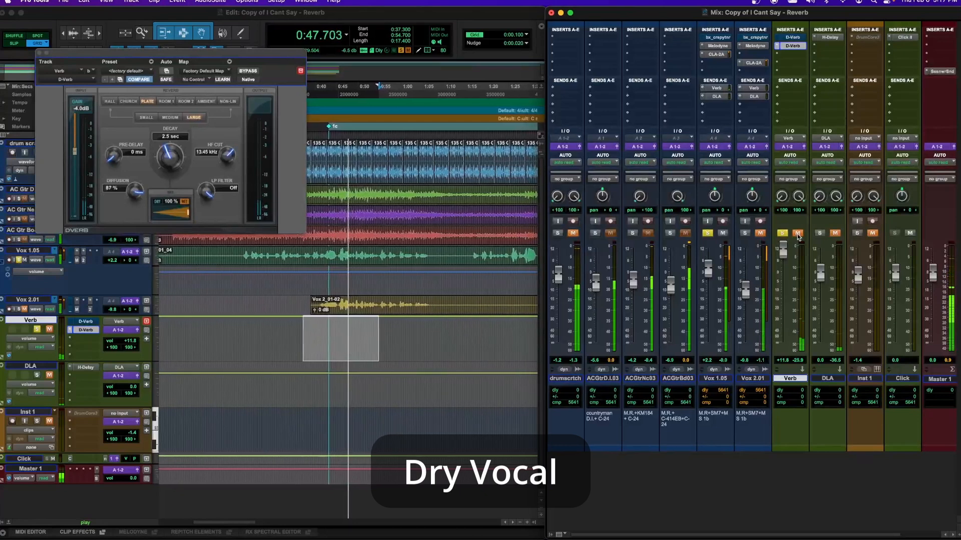
pyautogui.click(797, 234)
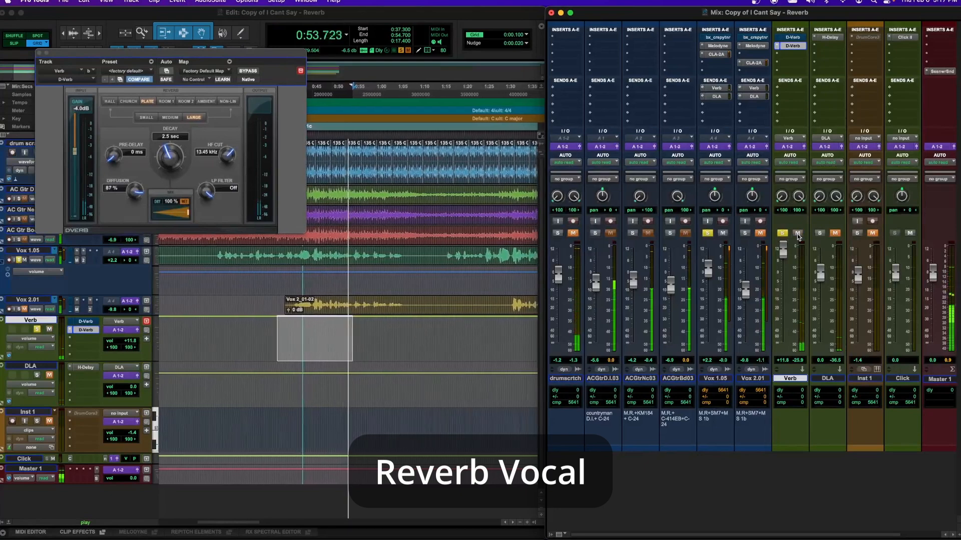
pyautogui.press('space')
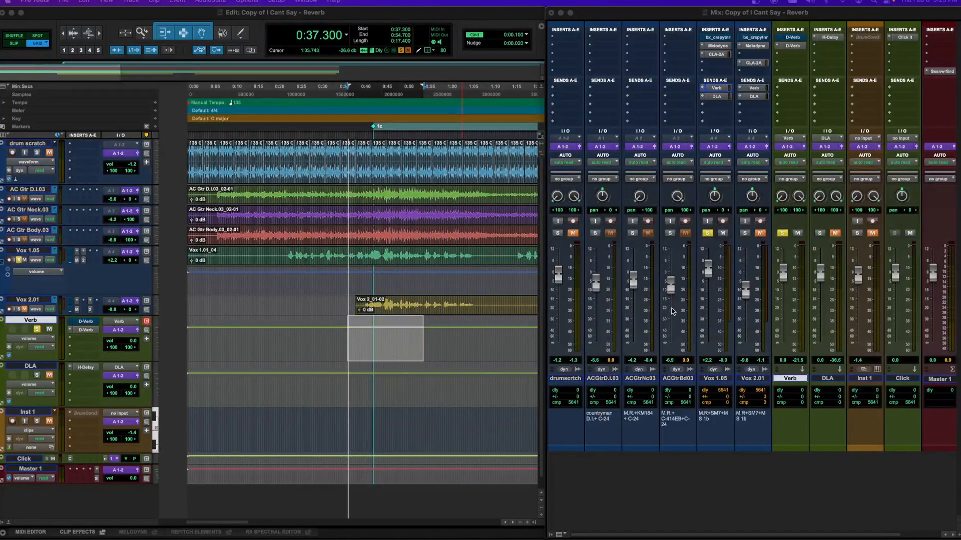
# Step: Demonstrate excessive vocal reverb by raising the Vox 1.05 Verb send to about +6.8 dB during playback
pyautogui.click(717, 90)
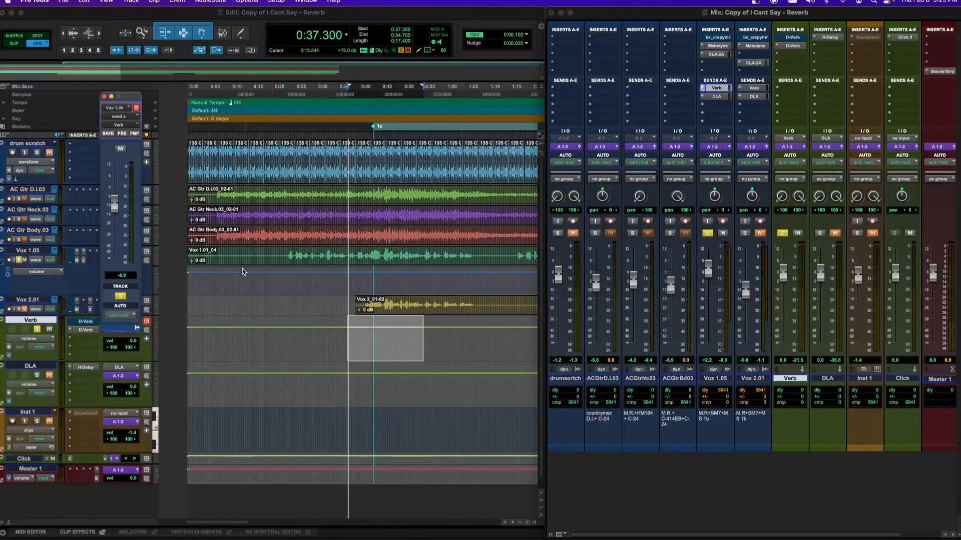
pyautogui.press('space')
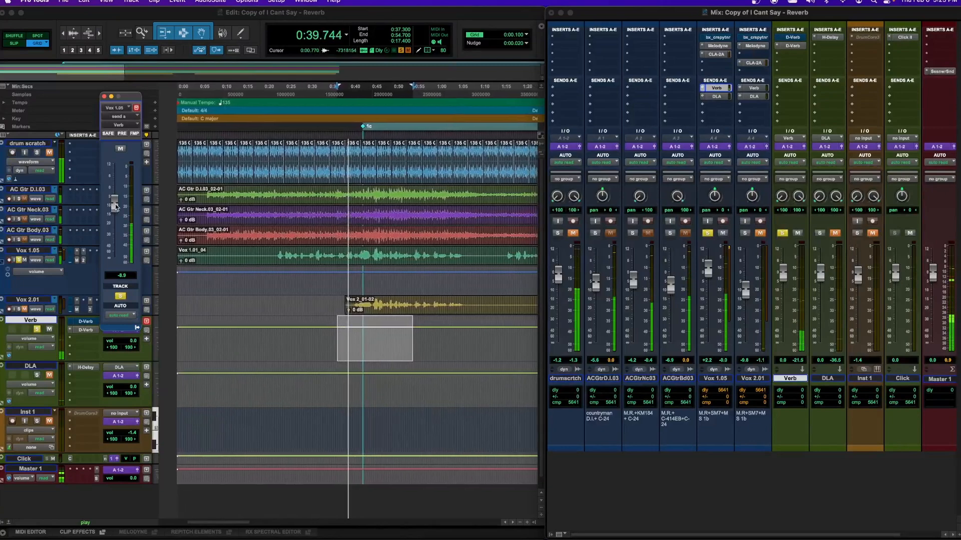
pyautogui.moveTo(116, 206); pyautogui.dragTo(122, 178)
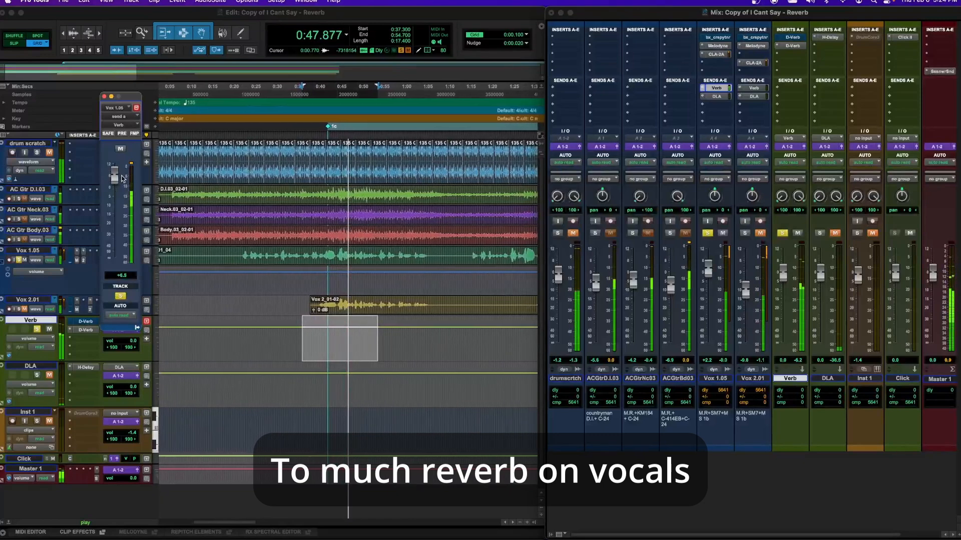
pyautogui.press('space')
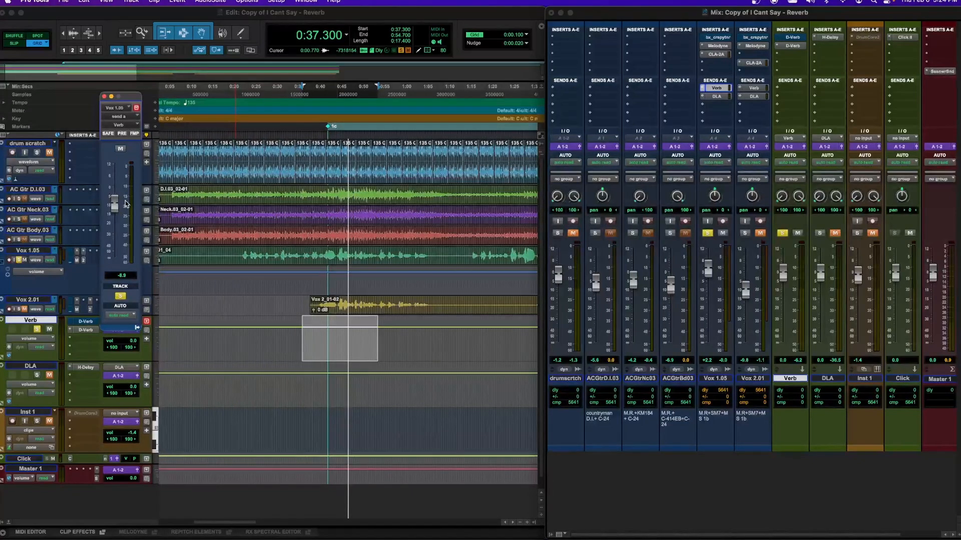
pyautogui.click(104, 96)
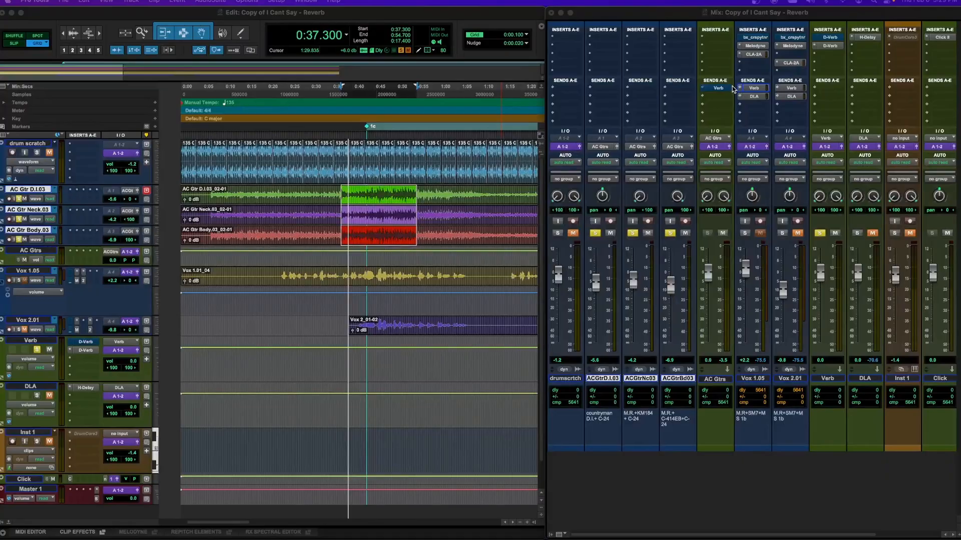
# Step: Audition the acoustic guitars without reverb, and unmute the AC Gtrs Verb send to hear them with it
pyautogui.press('space')
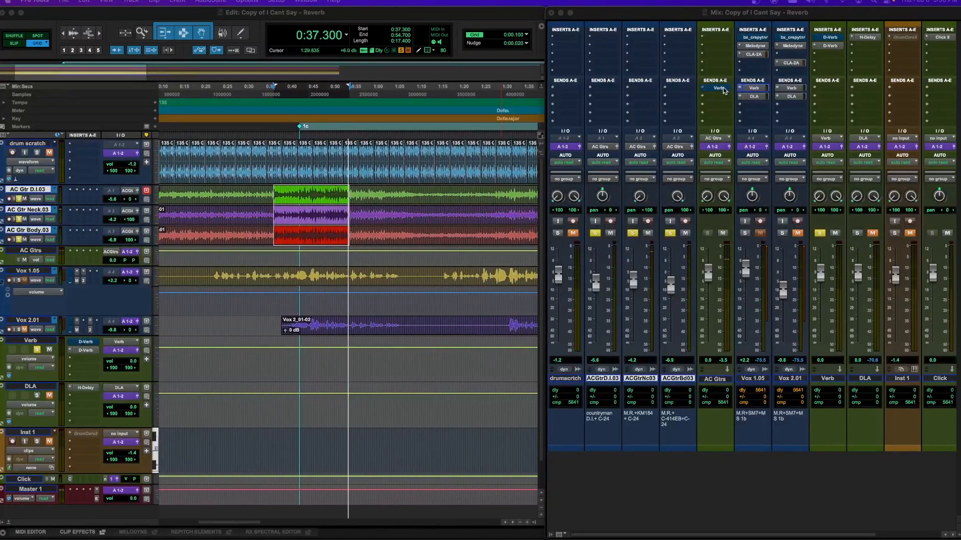
pyautogui.click(720, 89)
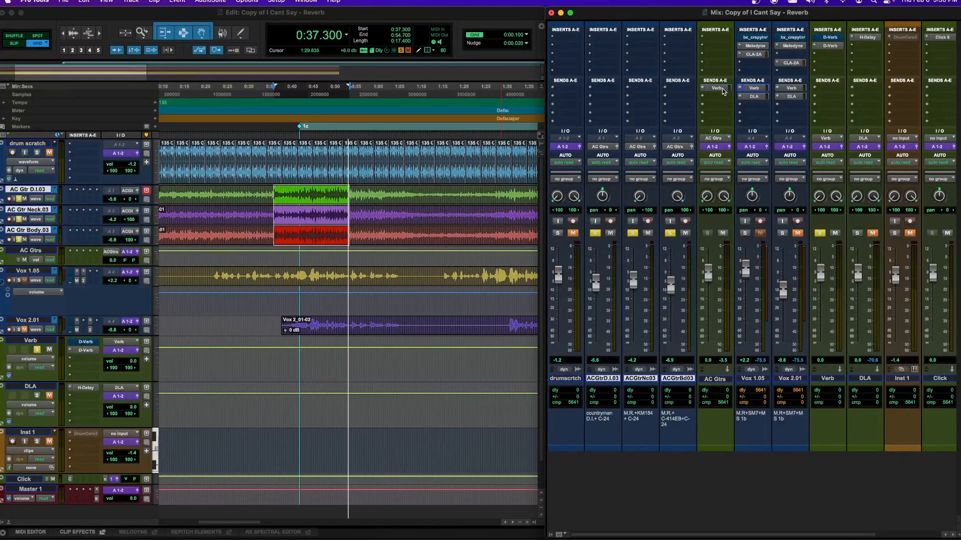
pyautogui.press('space')
# Step: Try heavier guitar reverb by raising the AC Gtrs Verb send to about +1.8 dB during playback, and lower it again
pyautogui.click(720, 89)
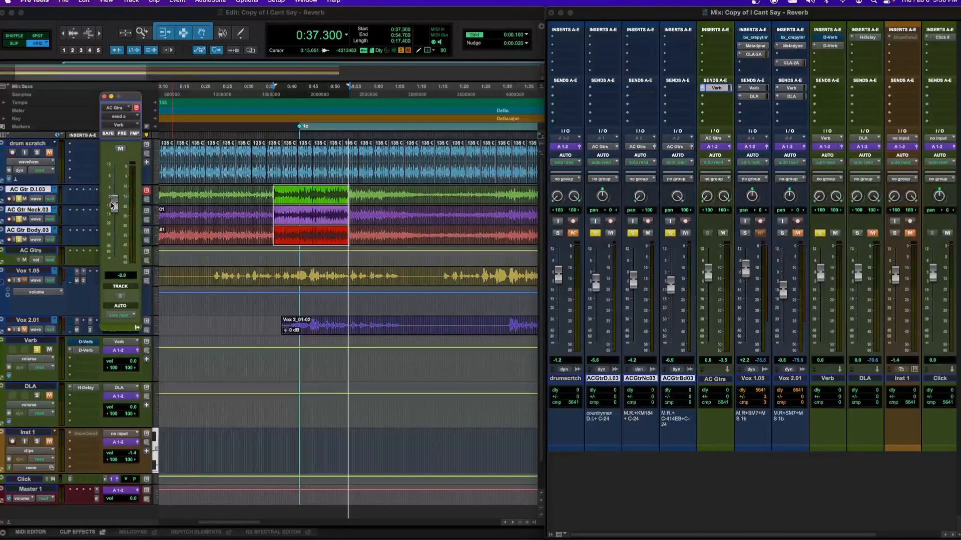
pyautogui.press('space')
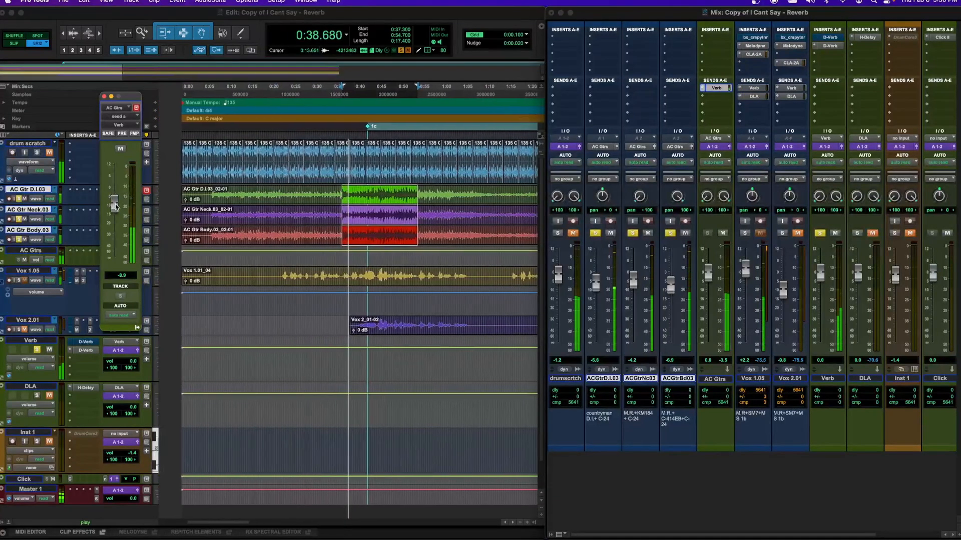
pyautogui.moveTo(115, 204); pyautogui.dragTo(118, 187)
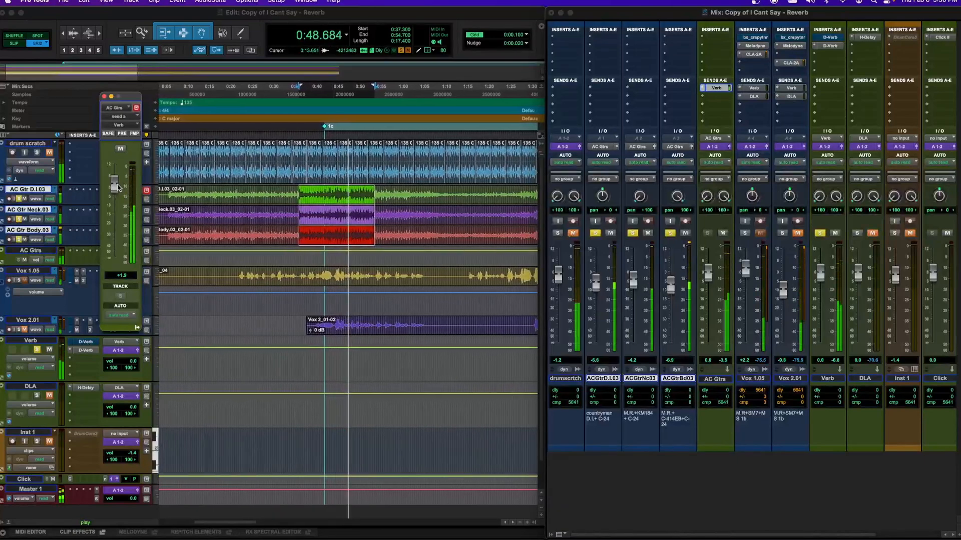
pyautogui.press('space')
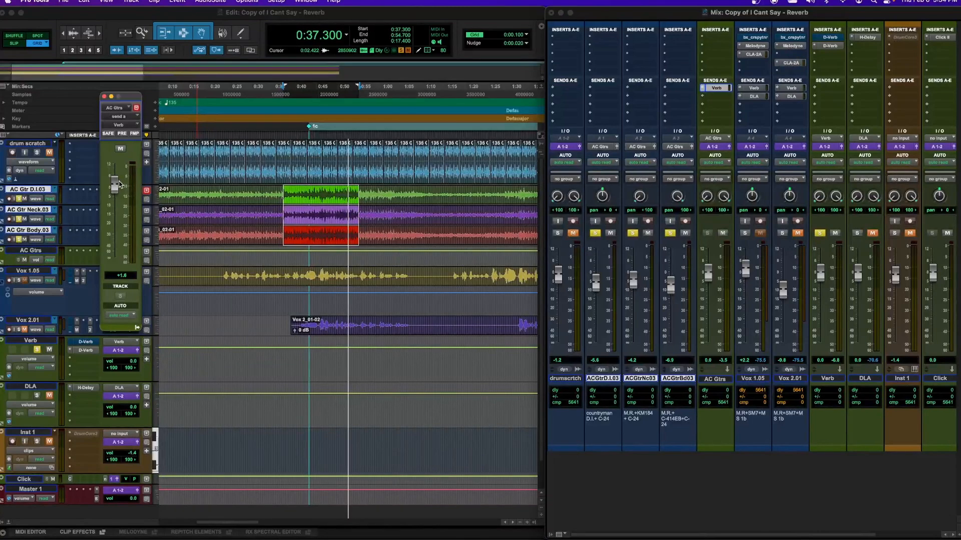
pyautogui.moveTo(119, 184); pyautogui.dragTo(115, 203)
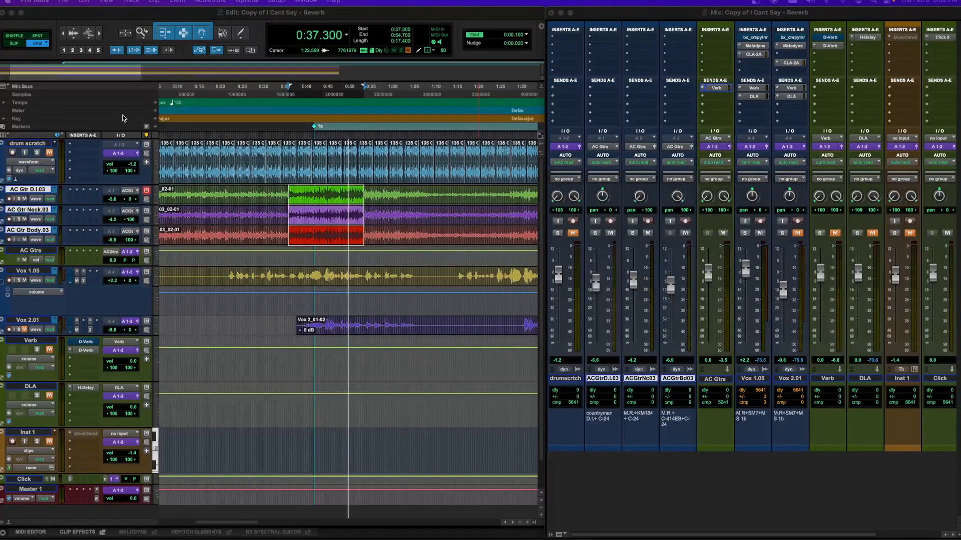
# Step: Play the selected section to audition the guitars and vocals together with their reverb
pyautogui.press('space')
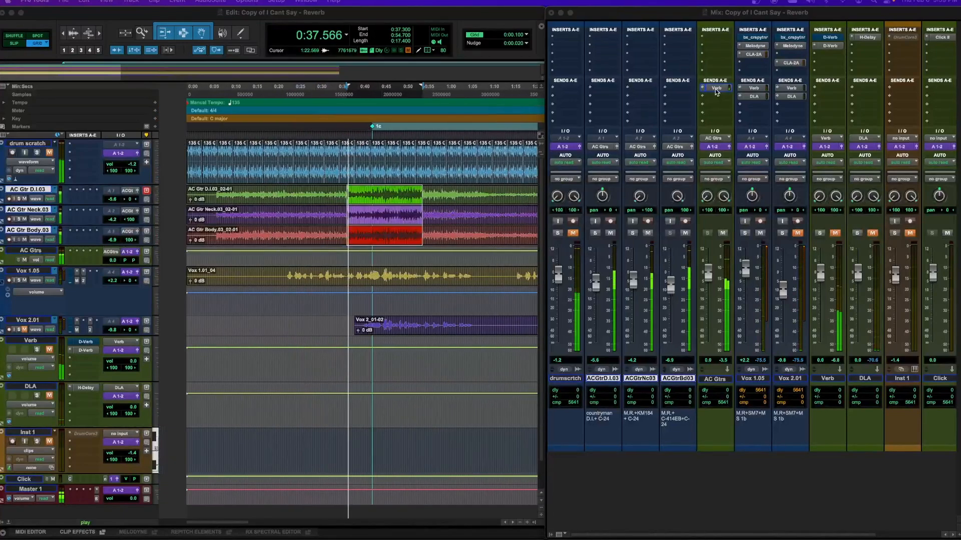
pyautogui.press('space')
pyautogui.click(835, 233)
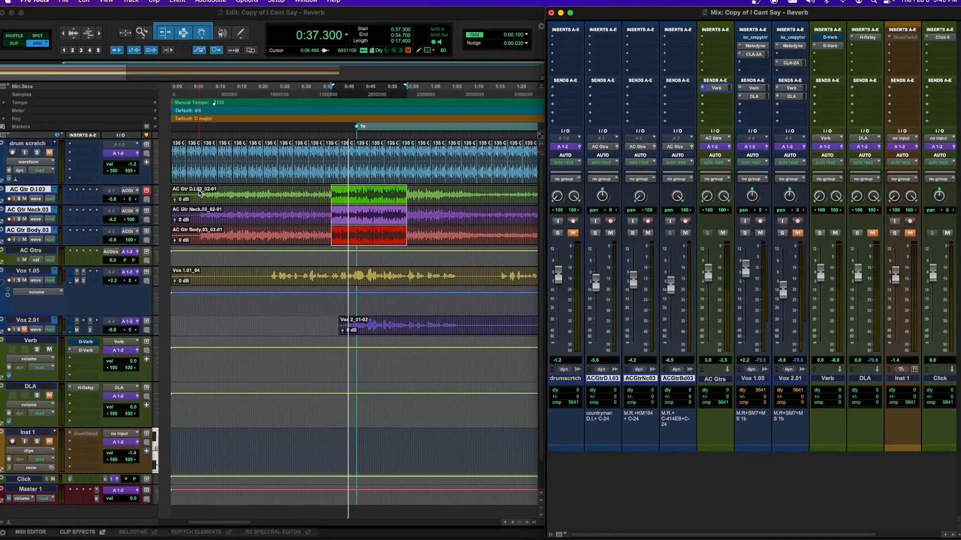
pyautogui.press('space')
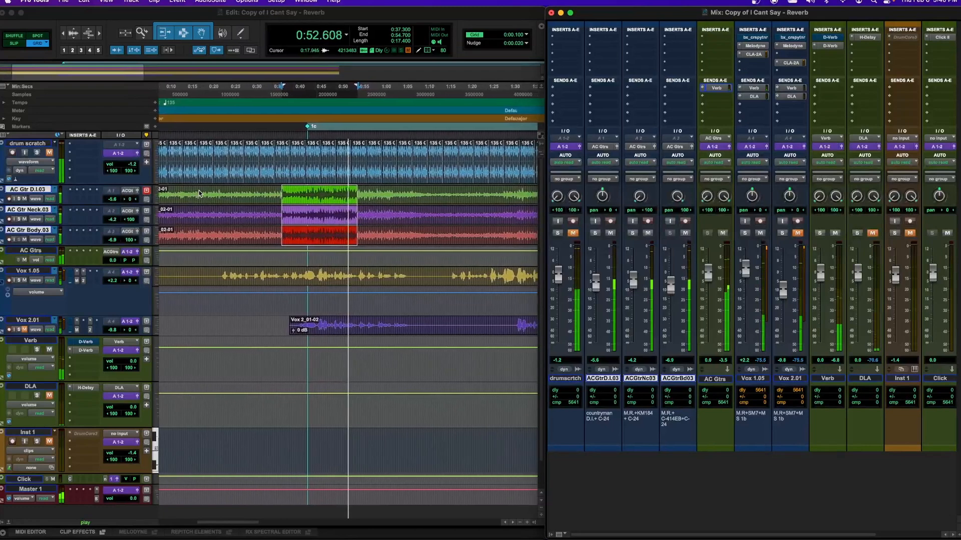
pyautogui.press('space')
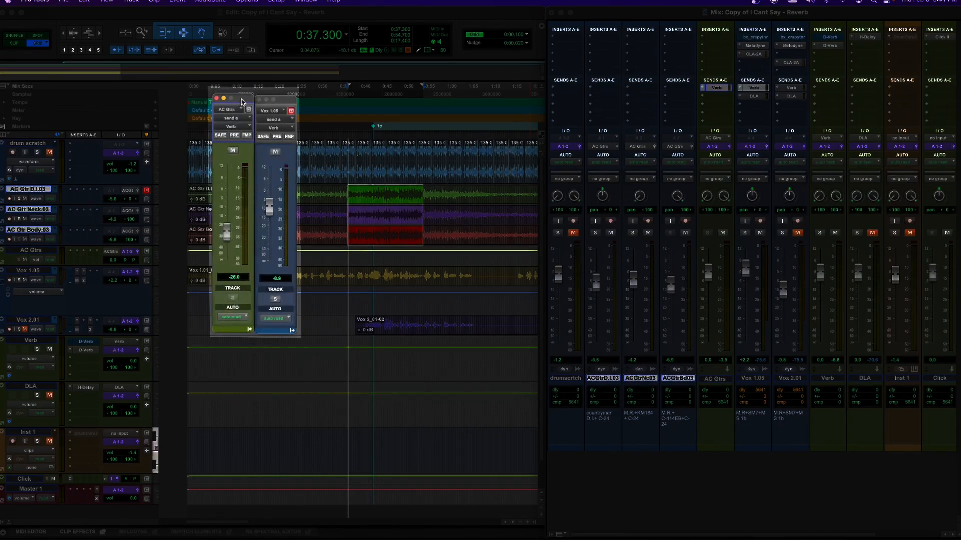
# Step: Open the second D-Verb on the Verb track, set its decay to 1.8 sec and audition the selected section
pyautogui.moveTo(241, 100); pyautogui.dragTo(241, 105)
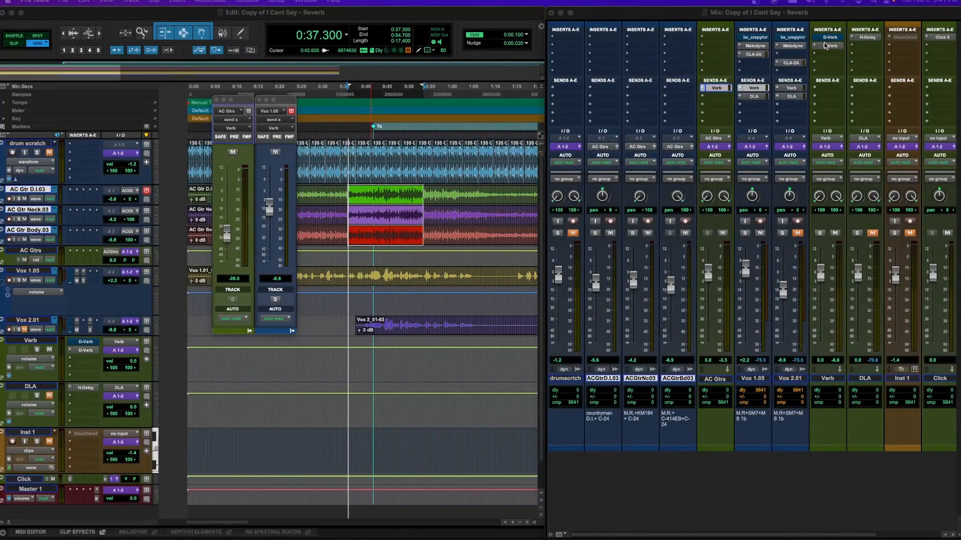
pyautogui.click(826, 46)
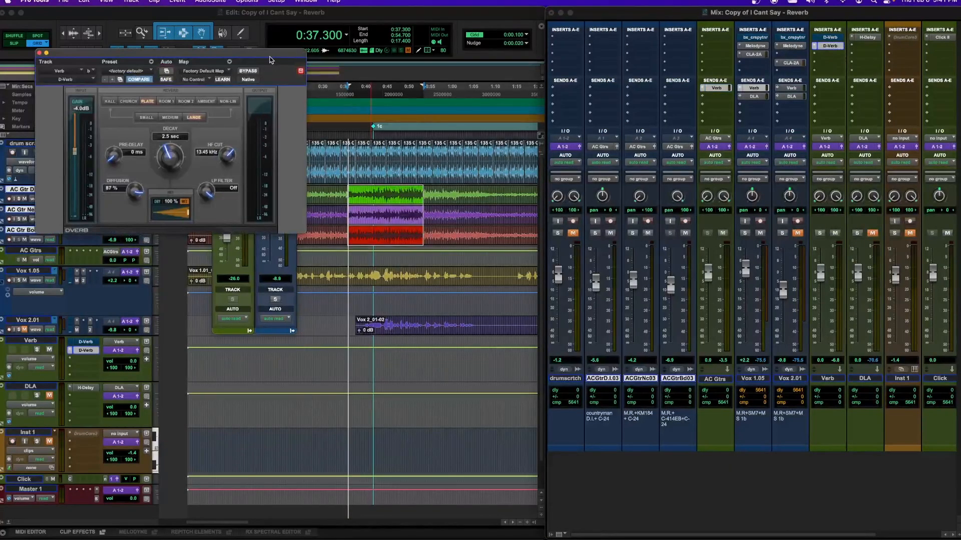
pyautogui.moveTo(270, 59); pyautogui.dragTo(679, 100)
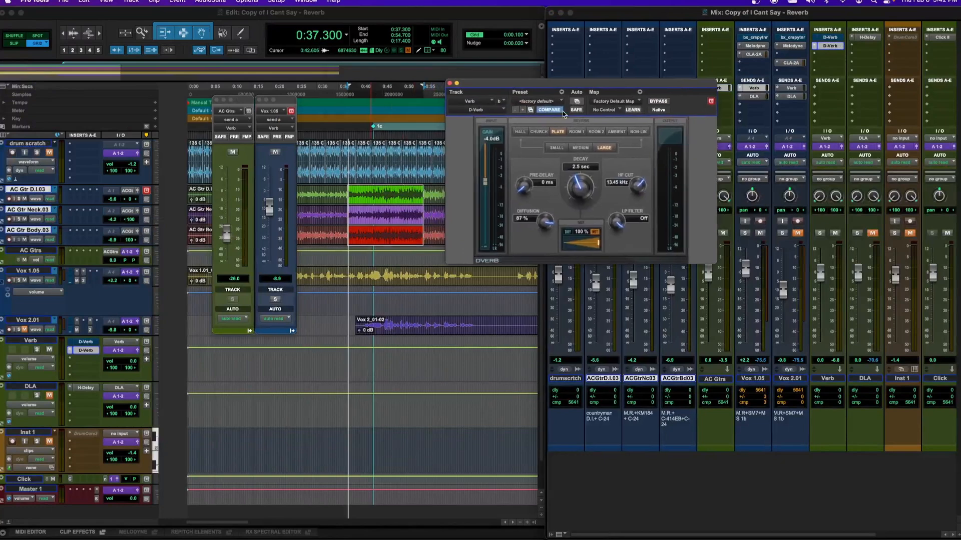
pyautogui.press('space')
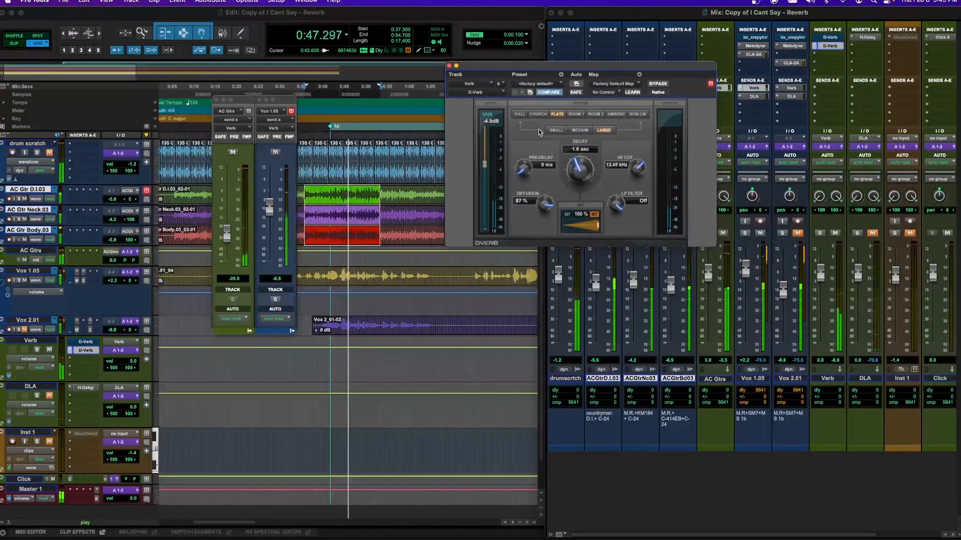
pyautogui.press('space')
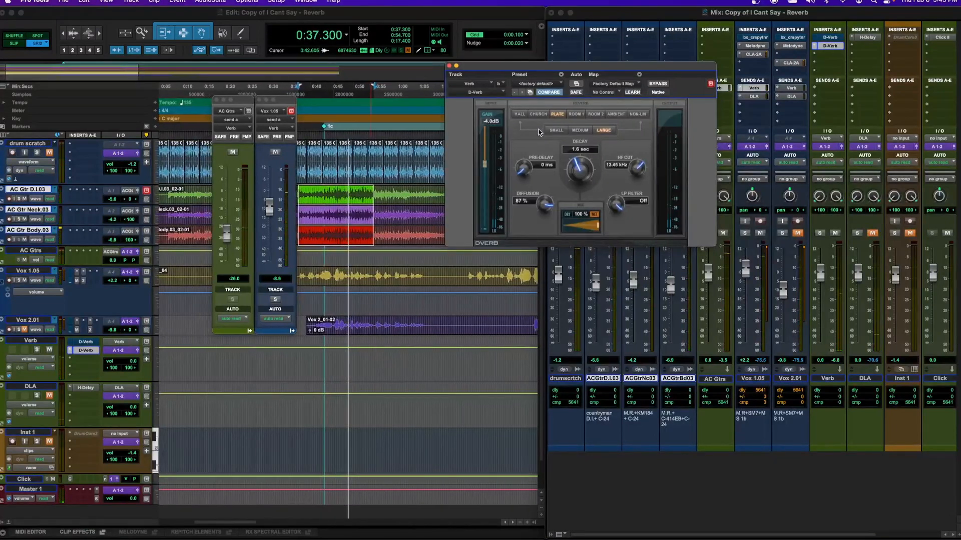